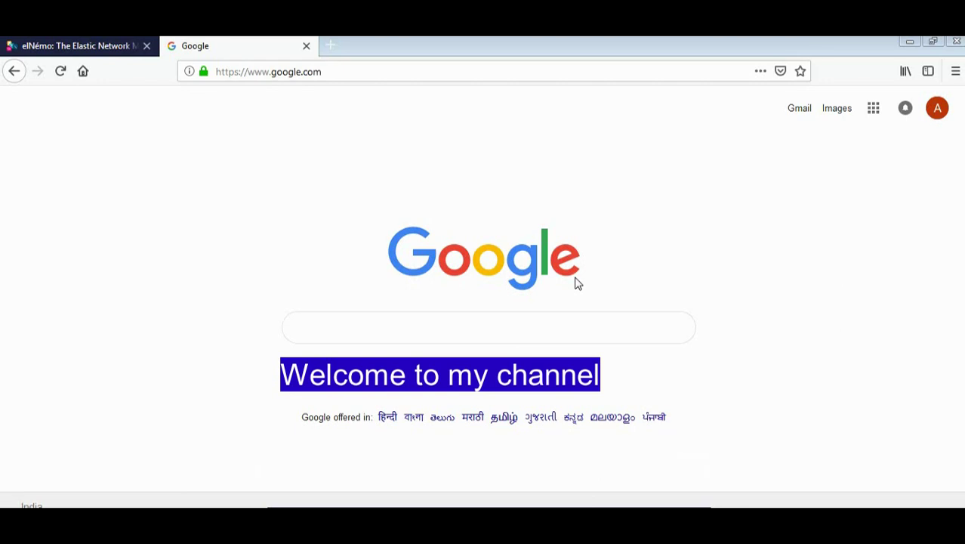
# - Search Google for elnemo and open the elNémo: The Elastic Network Model website
pyautogui.click(544, 321)
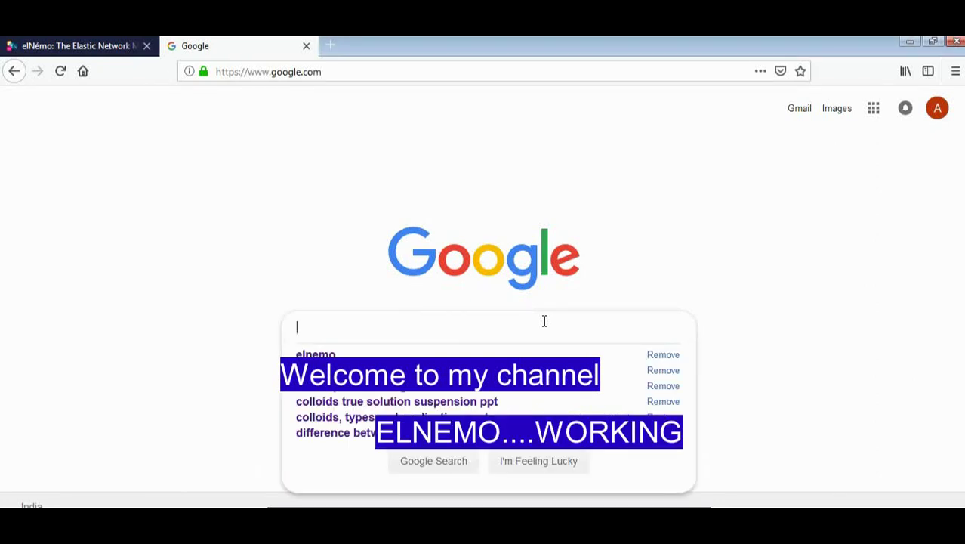
pyautogui.moveTo(419, 247); pyautogui.dragTo(422, 318)
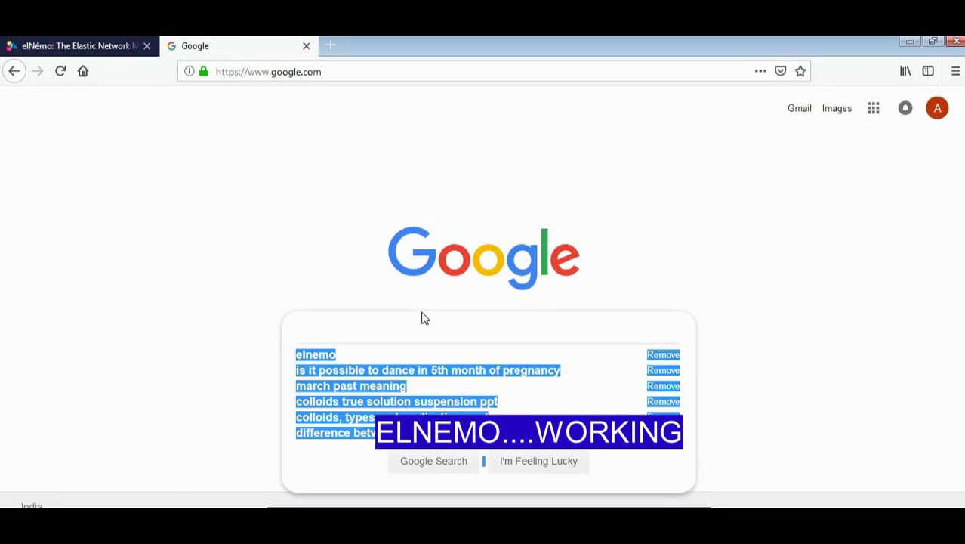
pyautogui.click(331, 354)
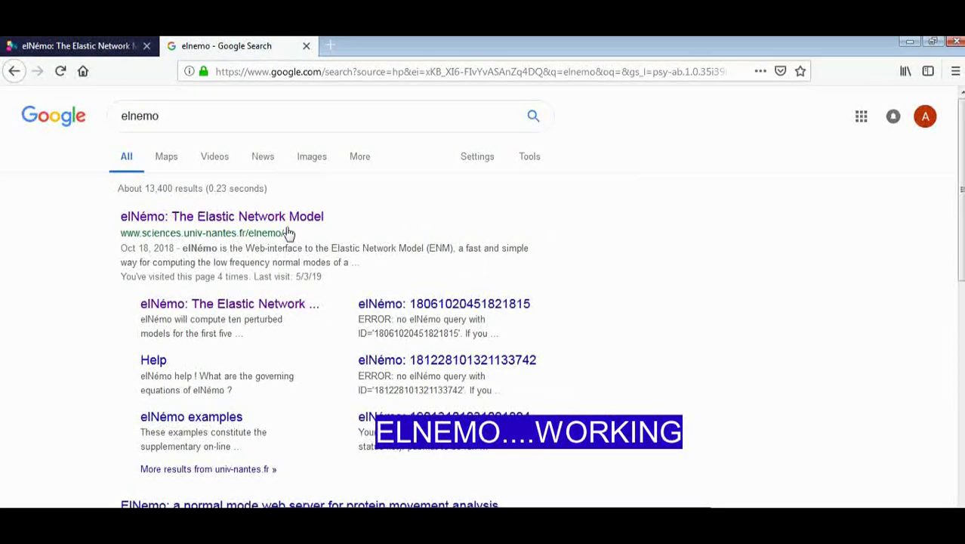
pyautogui.click(150, 219)
pyautogui.click(151, 219)
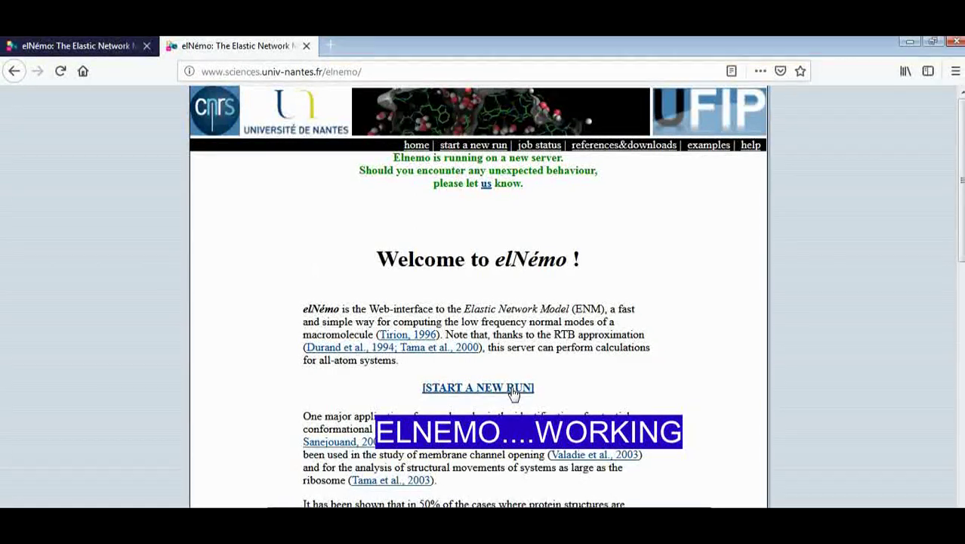
# - Start a new elNémo run and choose 1EVE.pdb as the PDB file to upload
pyautogui.click(513, 391)
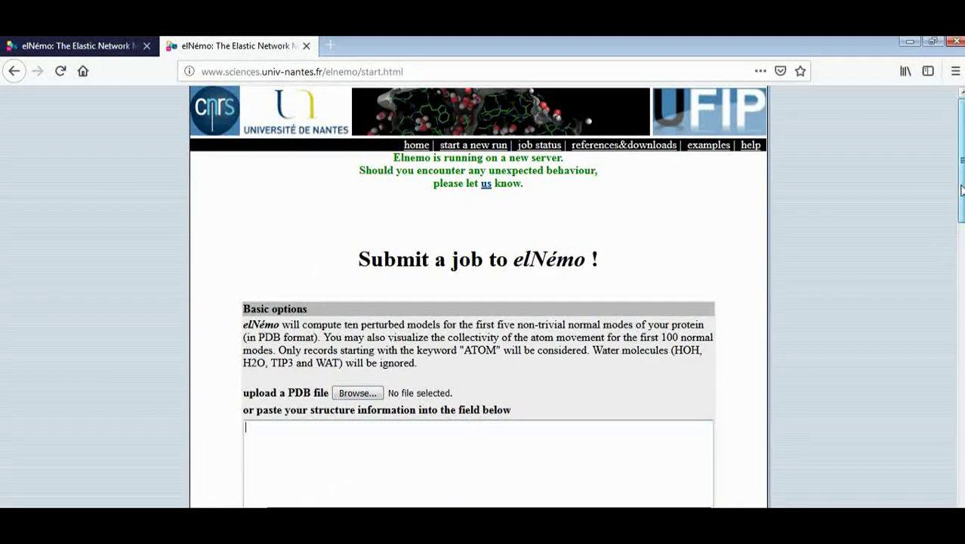
pyautogui.scroll(-3, 549, 233)
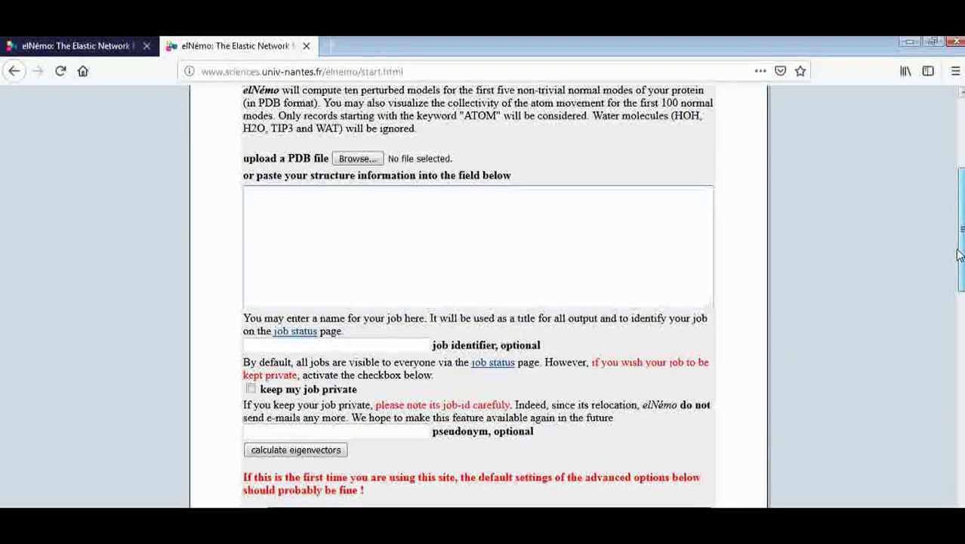
pyautogui.click(356, 158)
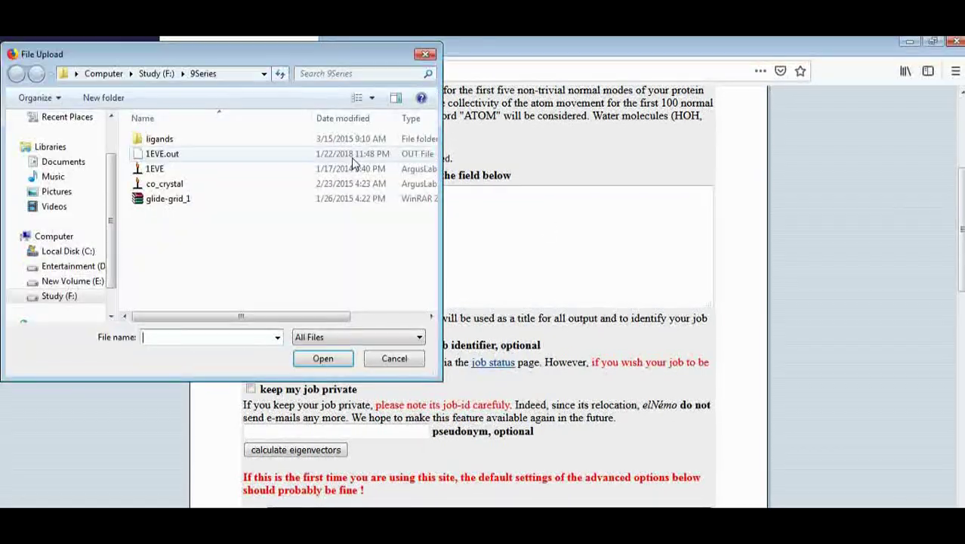
pyautogui.doubleClick(194, 170)
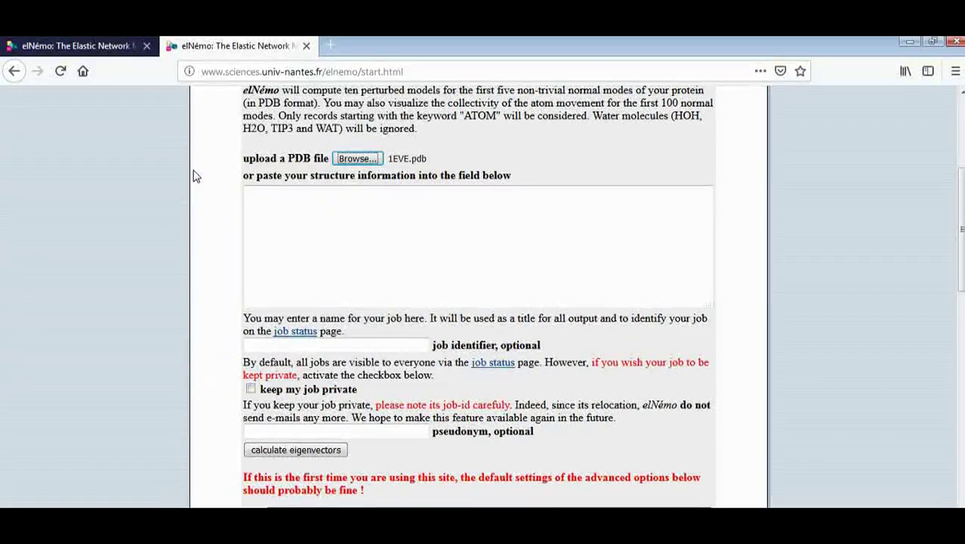
# - Submit the eigenvector calculation as a private job with the identifier Macro, leaving the advanced options at their defaults
pyautogui.click(333, 344)
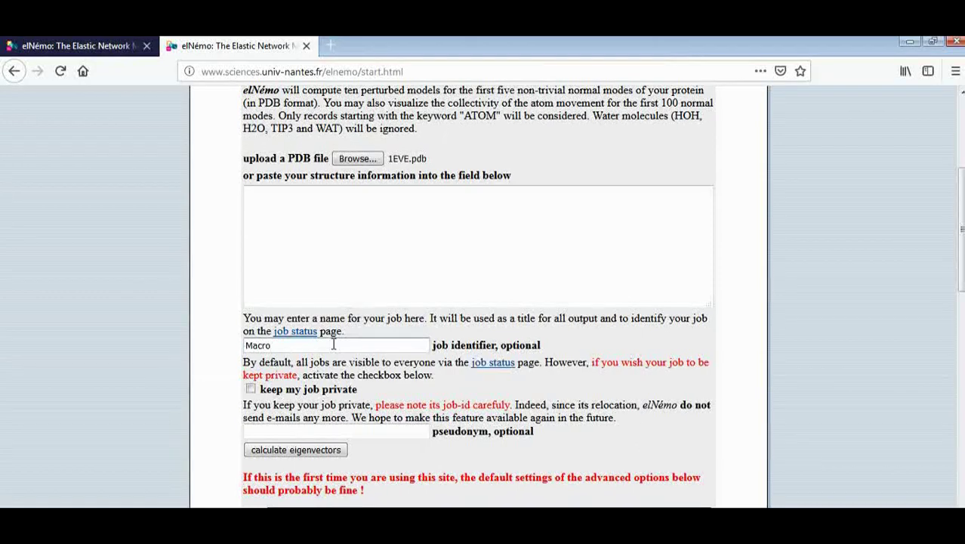
pyautogui.click(251, 390)
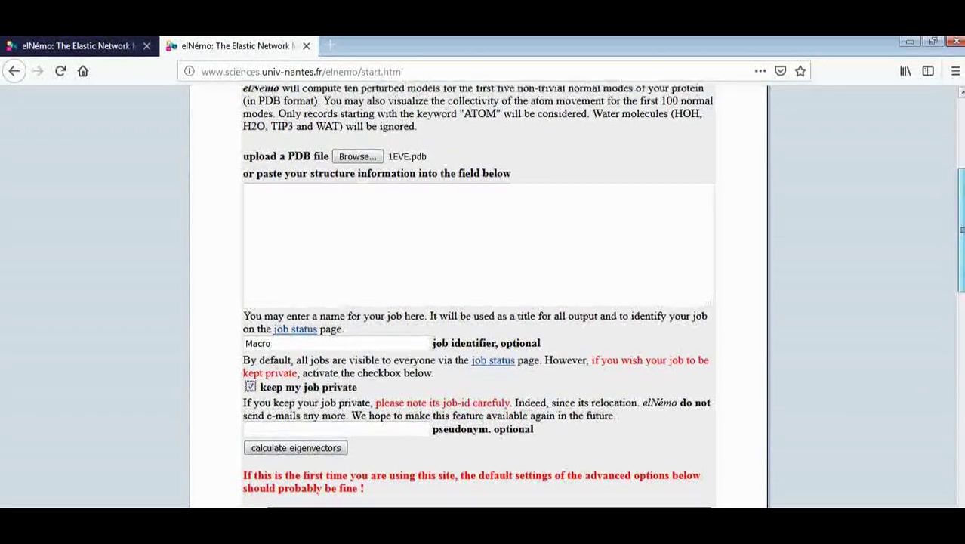
pyautogui.scroll(-3, 962, 276)
pyautogui.scroll(-7, 483, 303)
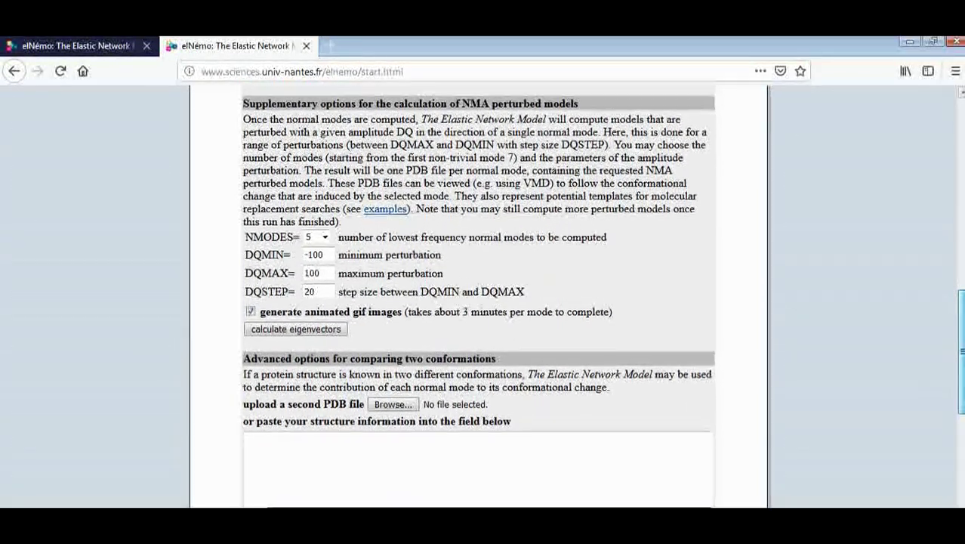
pyautogui.scroll(-4, 483, 302)
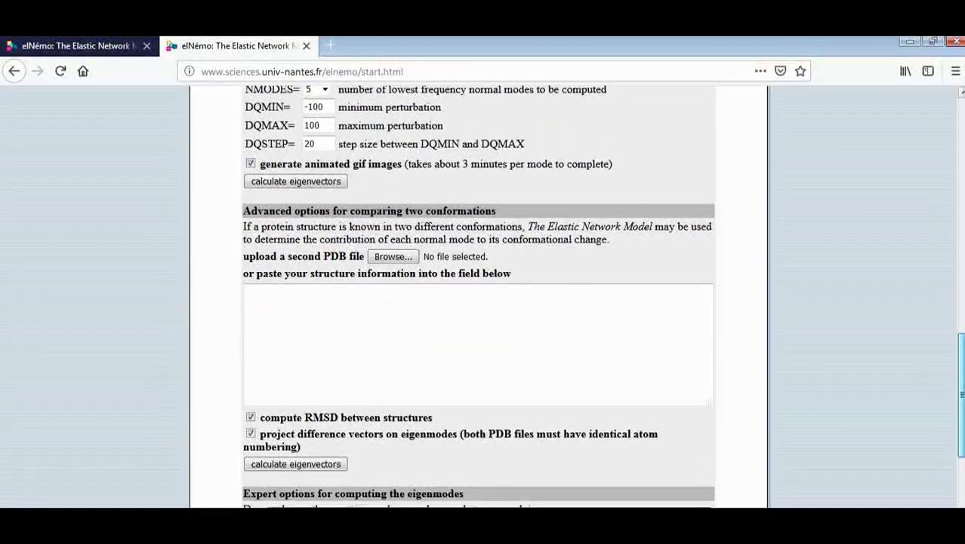
pyautogui.moveTo(957, 441); pyautogui.dragTo(936, 275)
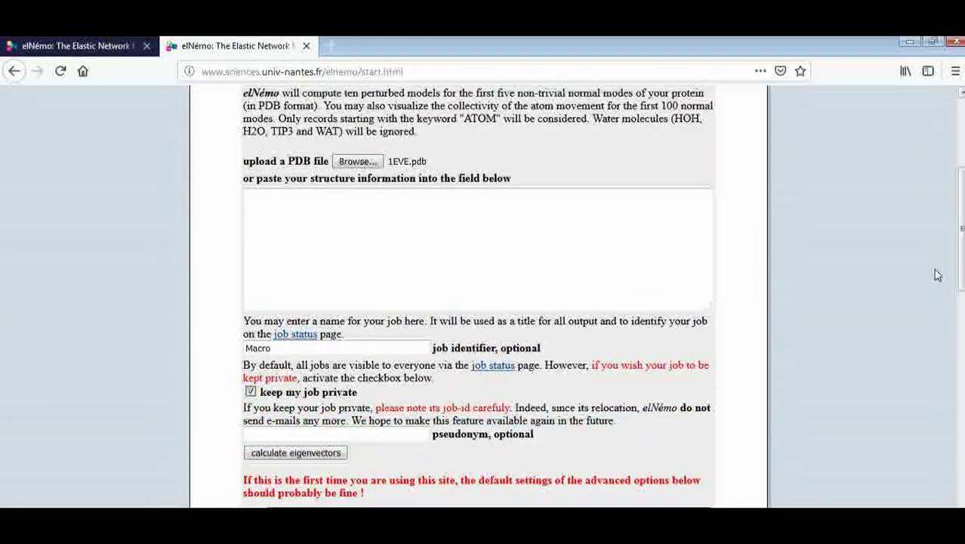
pyautogui.click(317, 452)
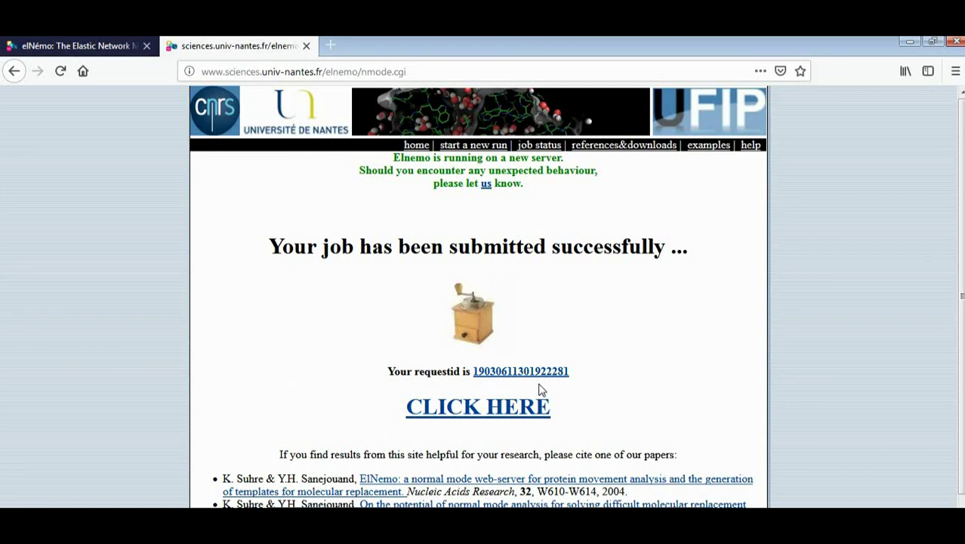
# - Open the submitted request's progress page and go on to the status list of elNémo runs
pyautogui.click(497, 414)
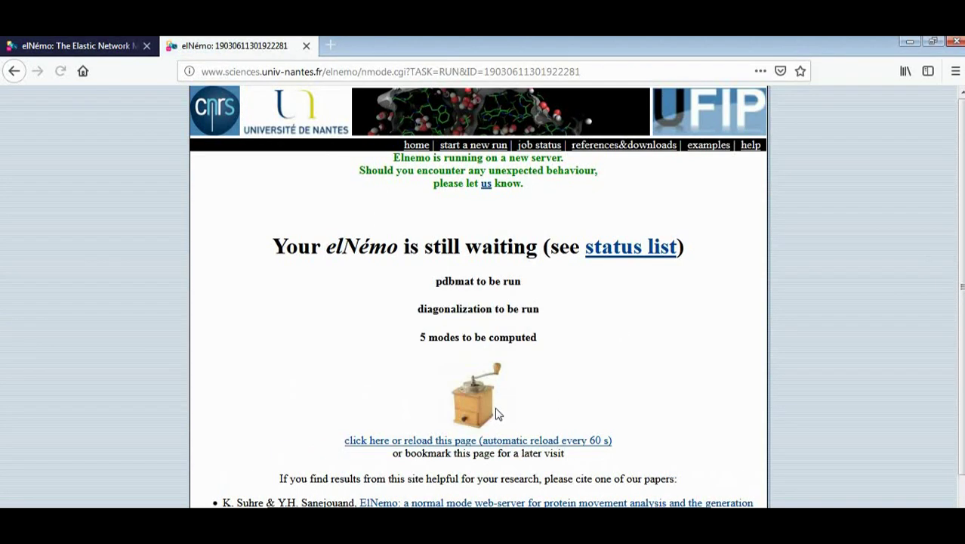
pyautogui.click(641, 251)
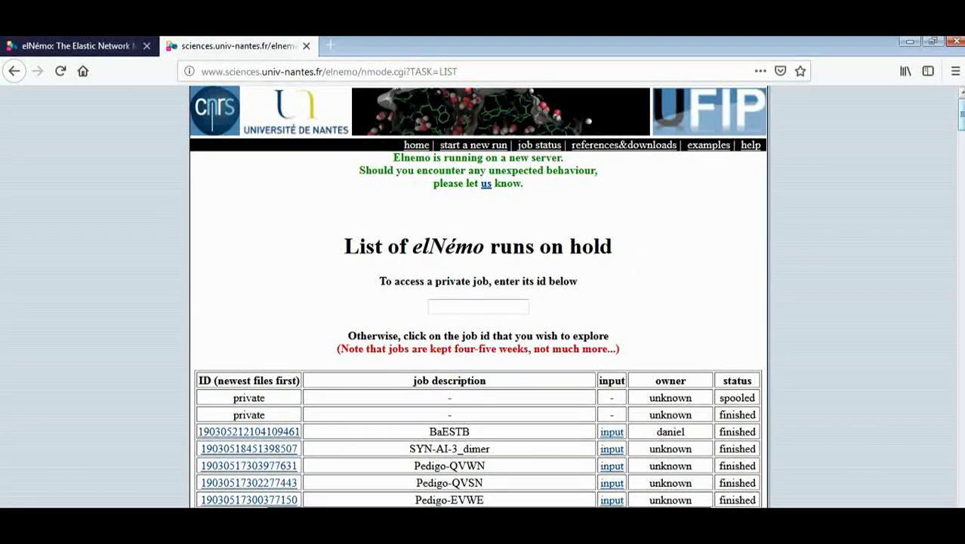
pyautogui.scroll(-2, 959, 117)
pyautogui.scroll(-2, 959, 117)
pyautogui.scroll(-1, 959, 117)
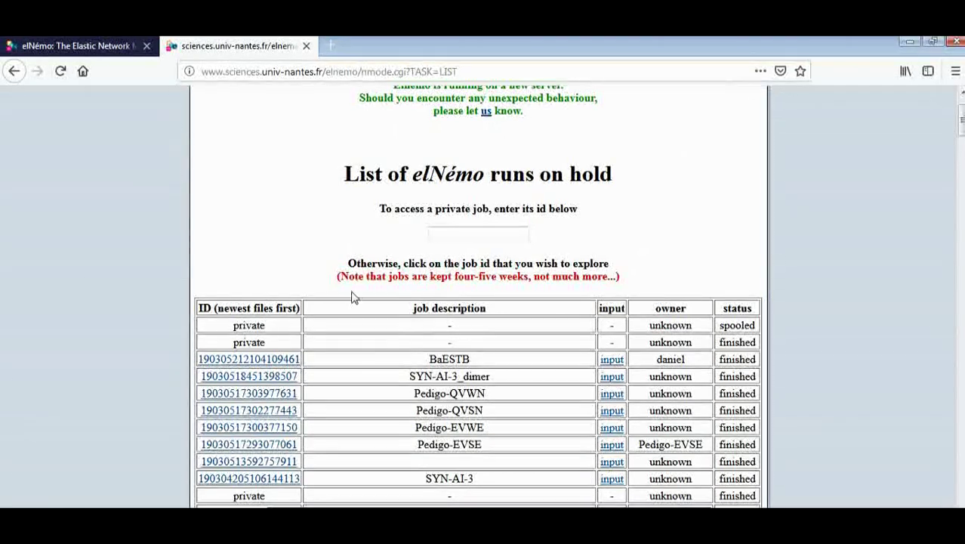
# - Try to access the private job by entering Macro as its ID, and return to the list of runs
pyautogui.click(467, 233)
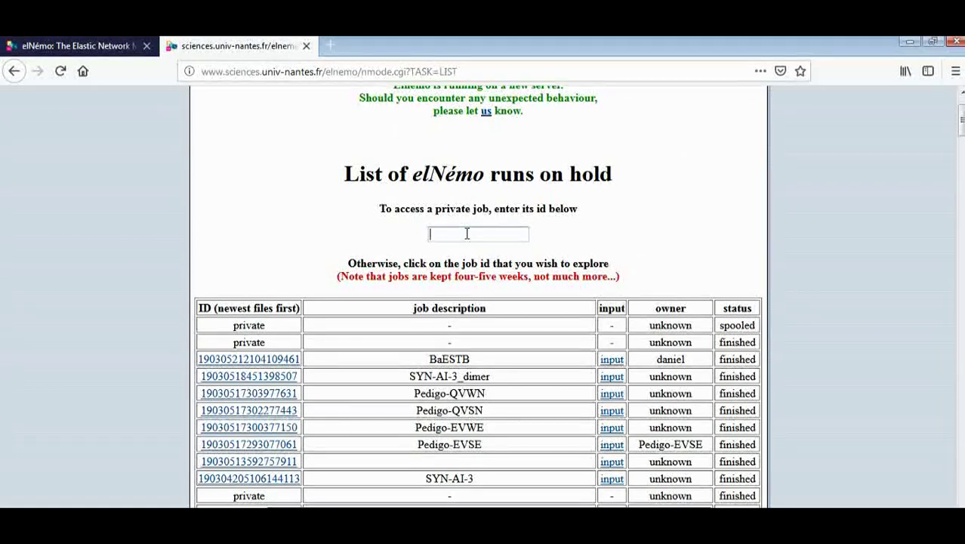
pyautogui.write('cro')
pyautogui.press('Return')
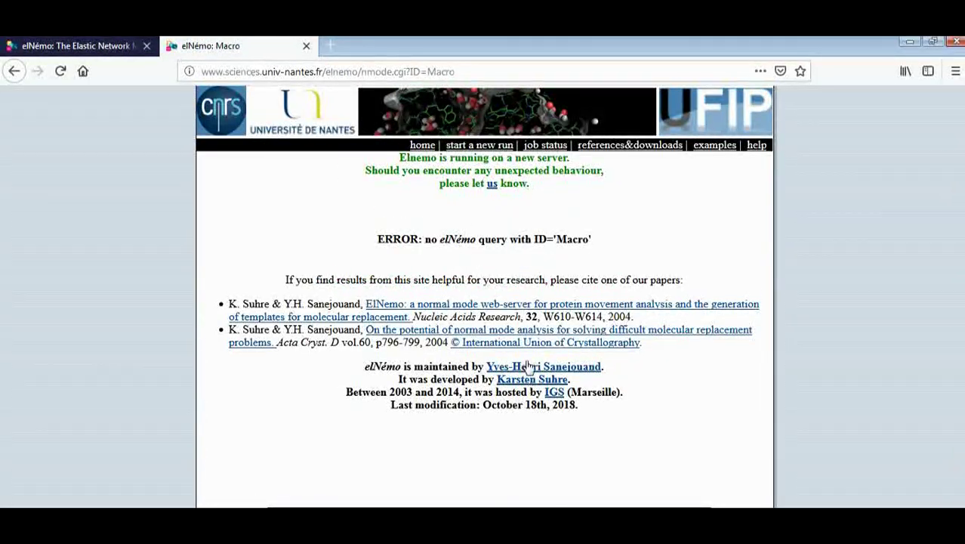
pyautogui.click(16, 70)
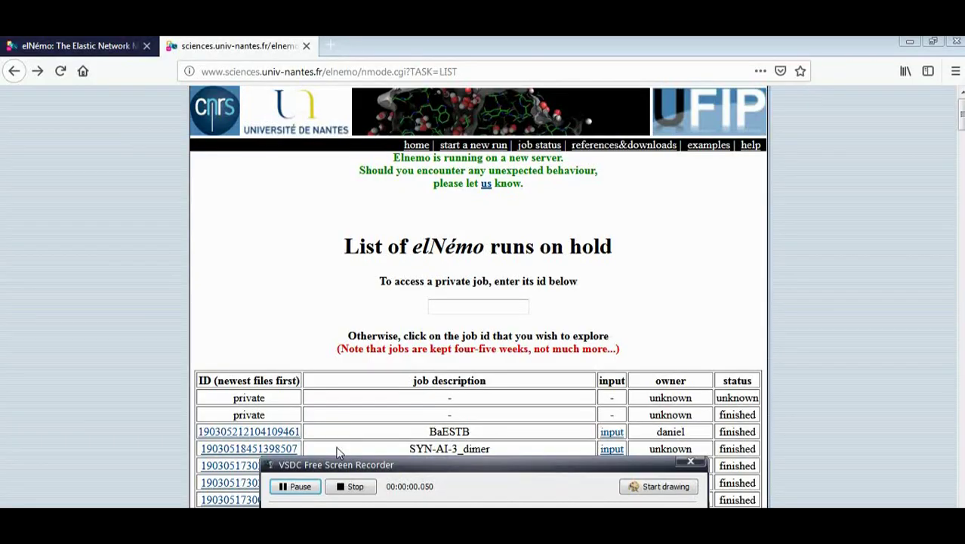
# - Open the finished BaESTB job from the list and display the properties of its normal modes
pyautogui.moveTo(386, 466); pyautogui.dragTo(388, 529)
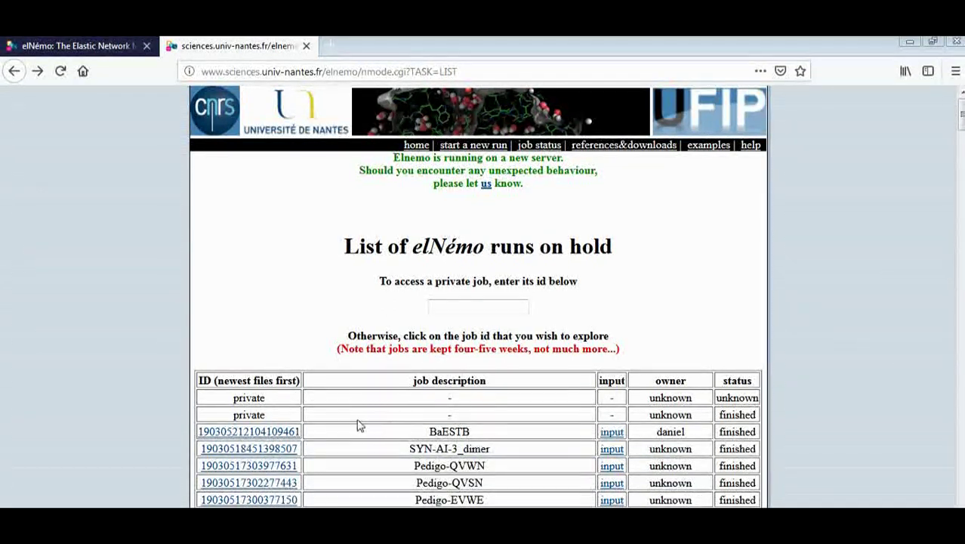
pyautogui.click(260, 435)
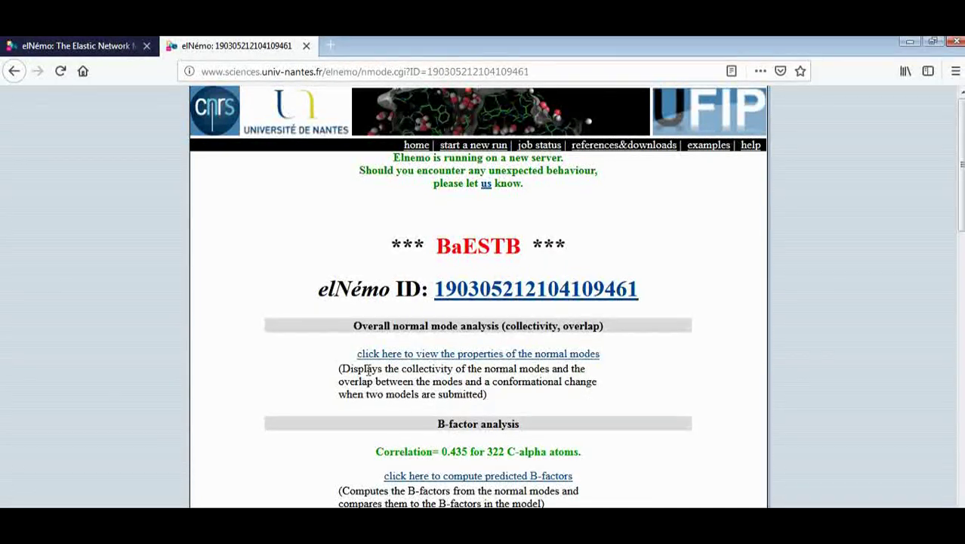
pyautogui.click(516, 355)
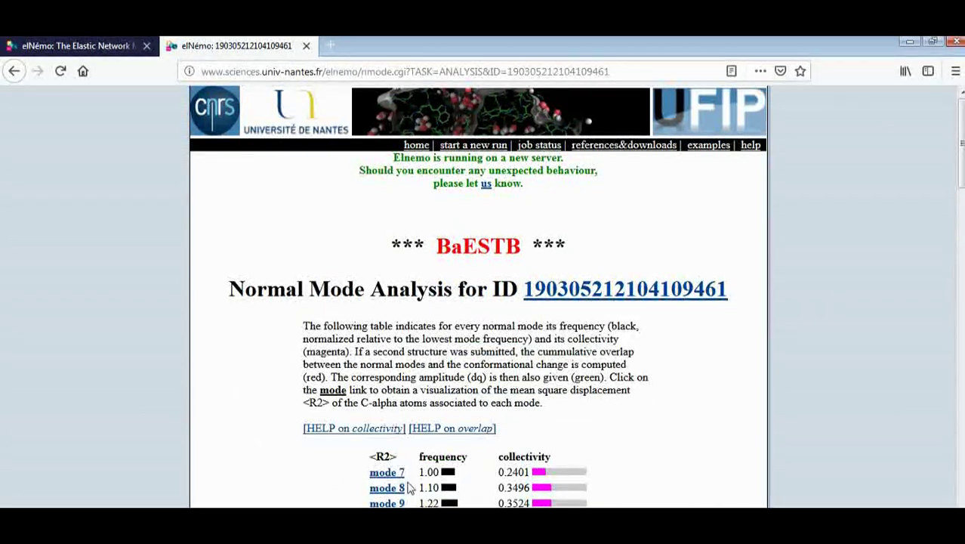
# - Examine the frequency and collectivity of all normal modes in the BaESTB analysis table, from mode 7 to mode 106
pyautogui.scroll(-4, 668, 392)
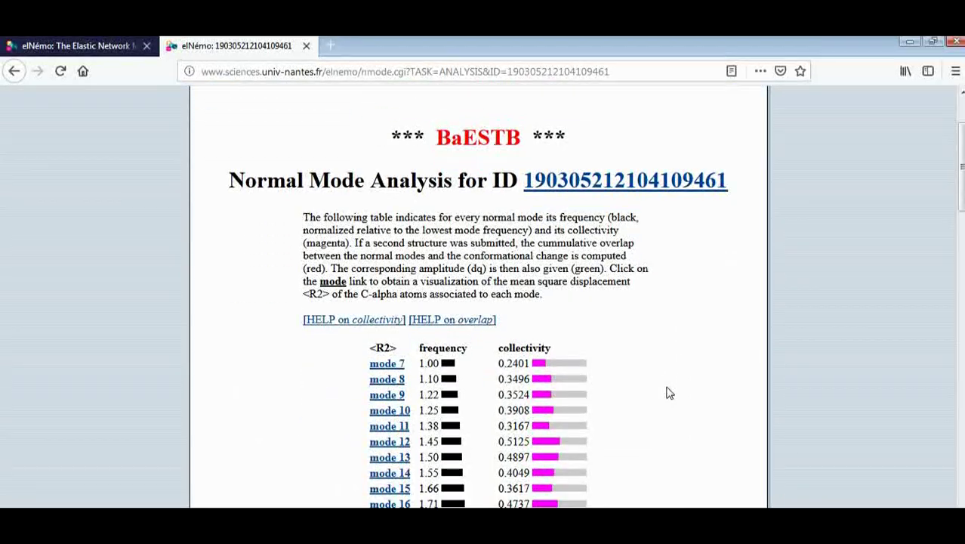
pyautogui.scroll(-1, 668, 393)
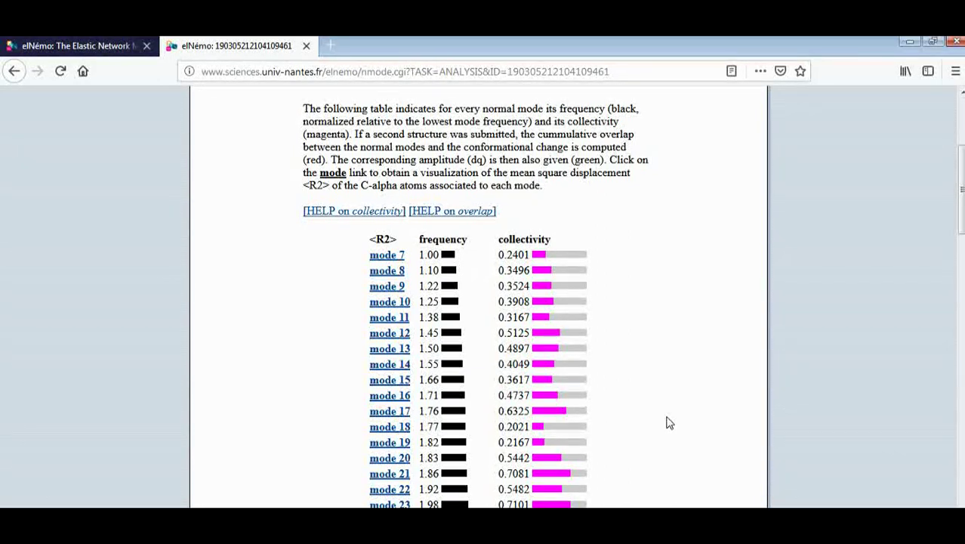
pyautogui.scroll(-1, 668, 423)
pyautogui.scroll(-1, 668, 423)
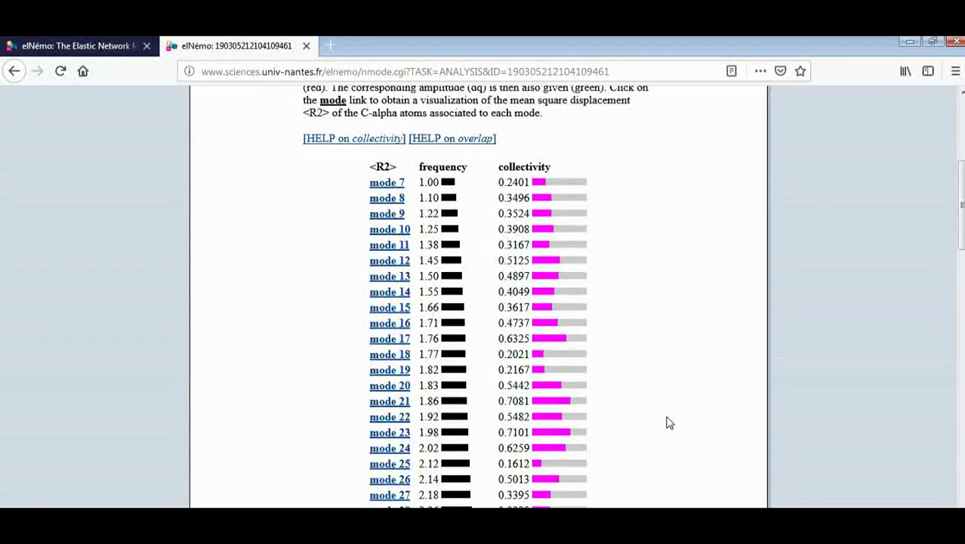
pyautogui.scroll(-2, 667, 423)
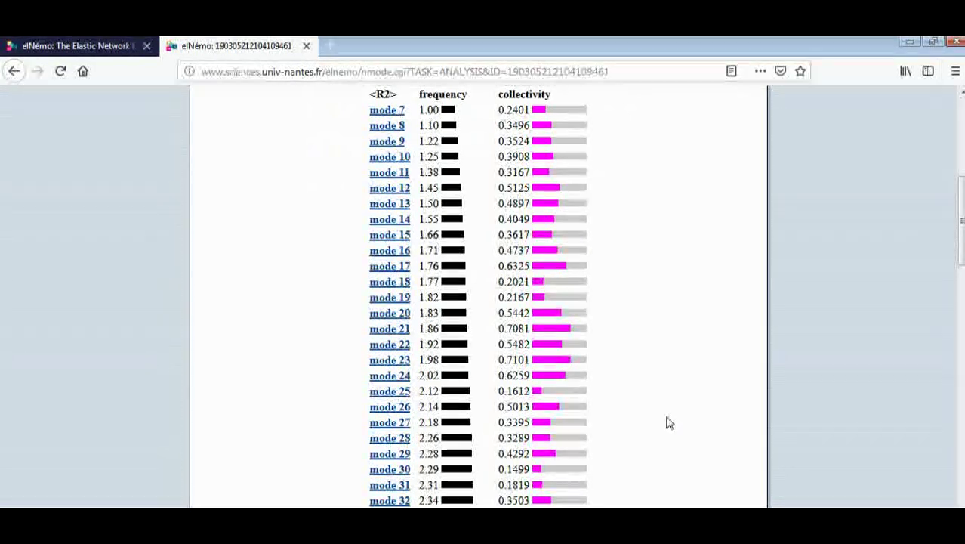
pyautogui.scroll(-5, 668, 423)
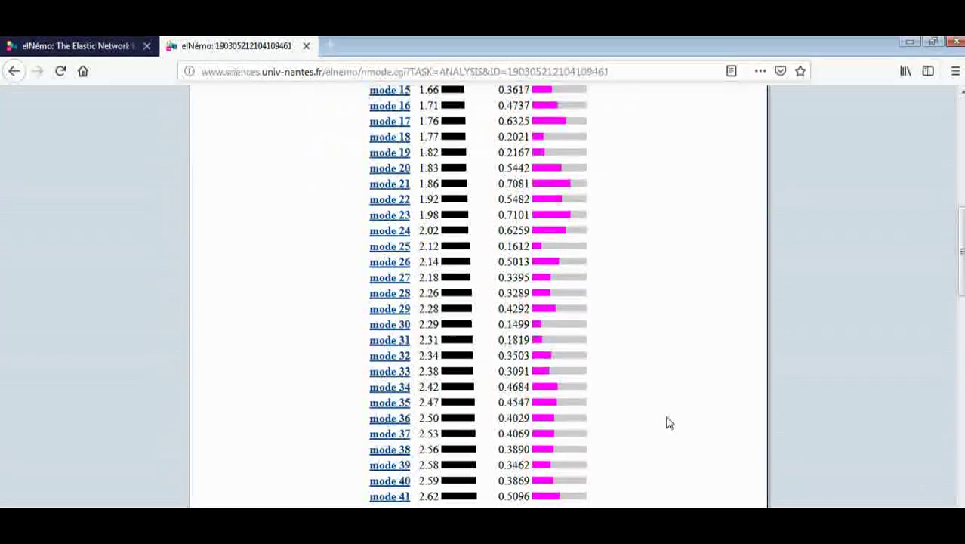
pyautogui.scroll(-20, 668, 423)
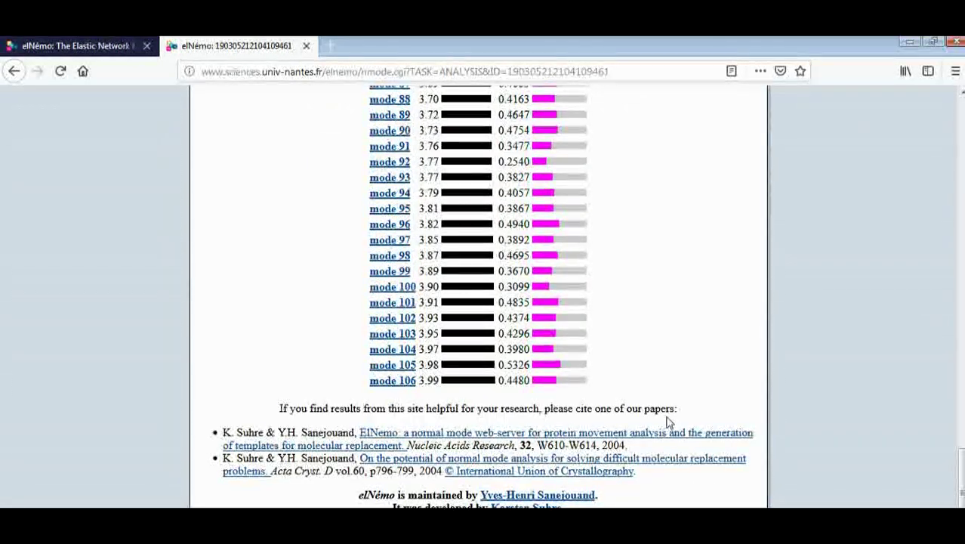
pyautogui.scroll(1, 669, 423)
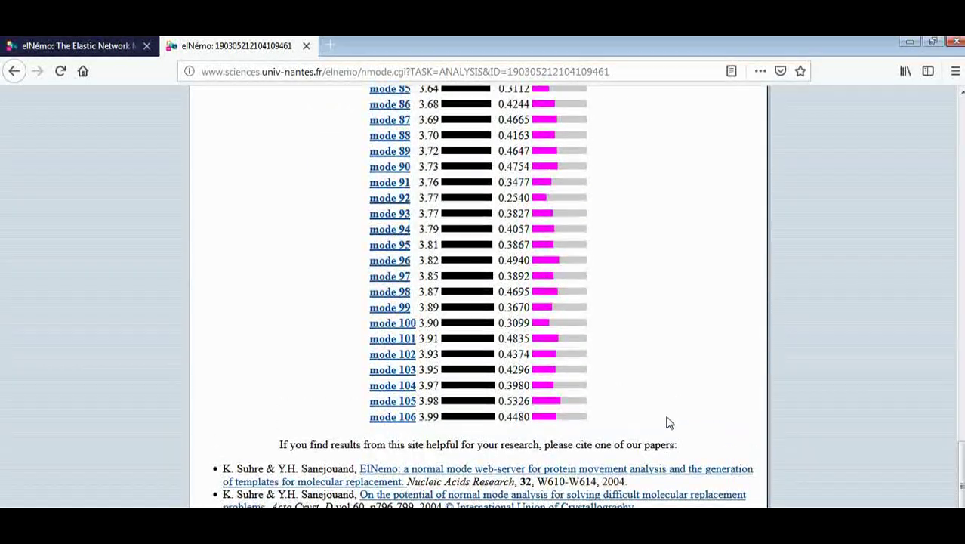
pyautogui.scroll(10, 669, 423)
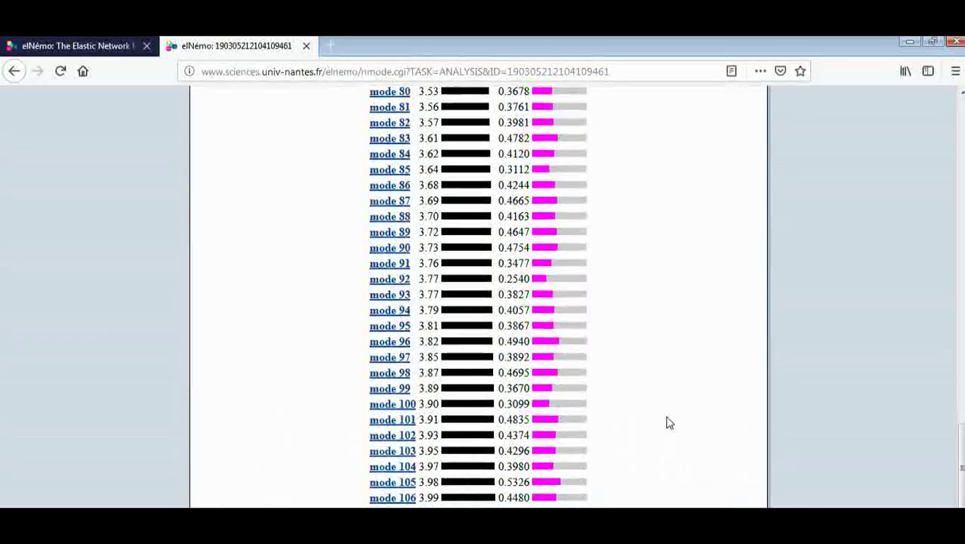
pyautogui.scroll(10, 668, 423)
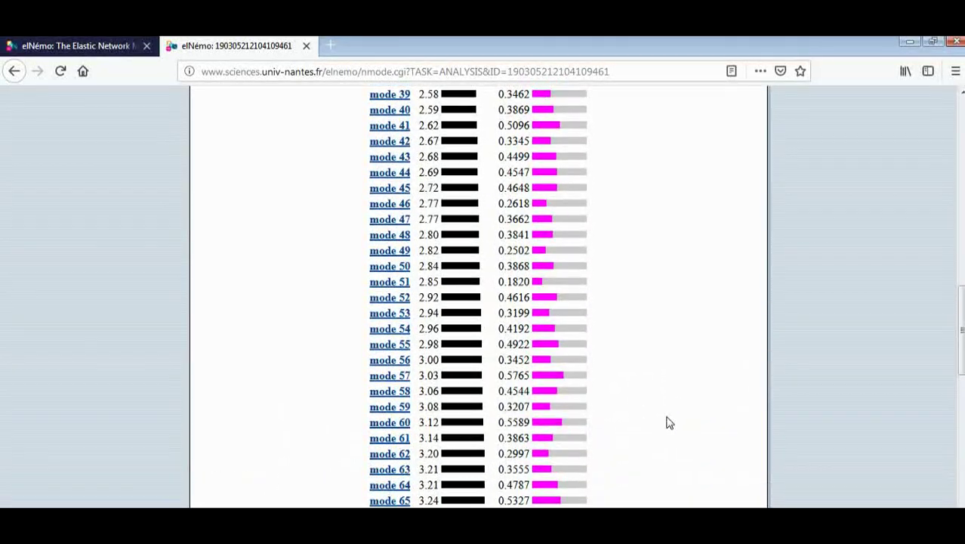
pyautogui.scroll(7, 668, 423)
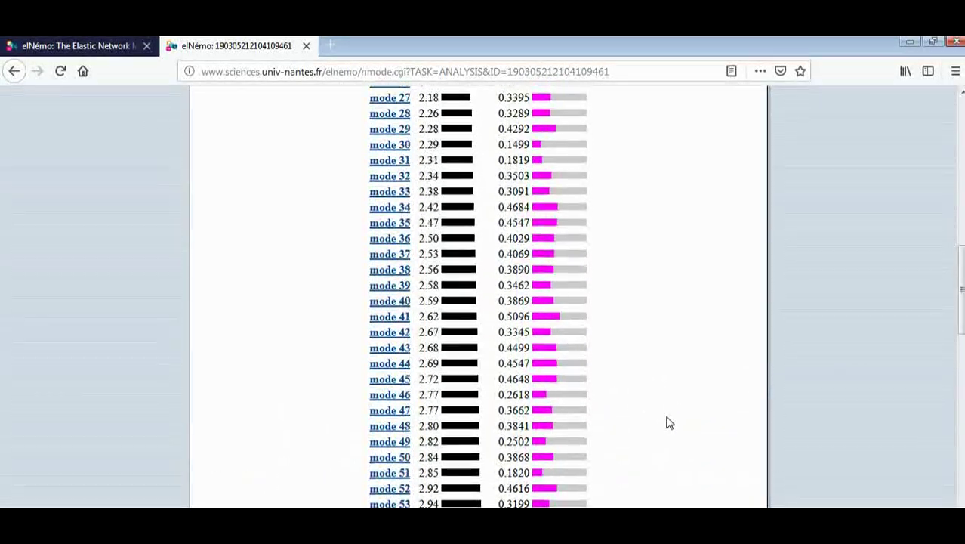
pyautogui.scroll(8, 668, 423)
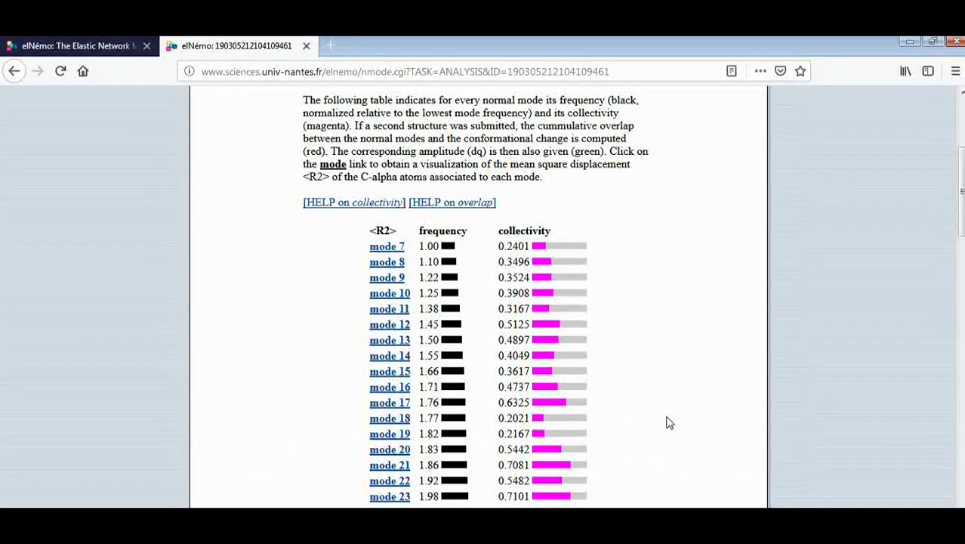
pyautogui.scroll(-10, 668, 423)
pyautogui.scroll(-20, 669, 423)
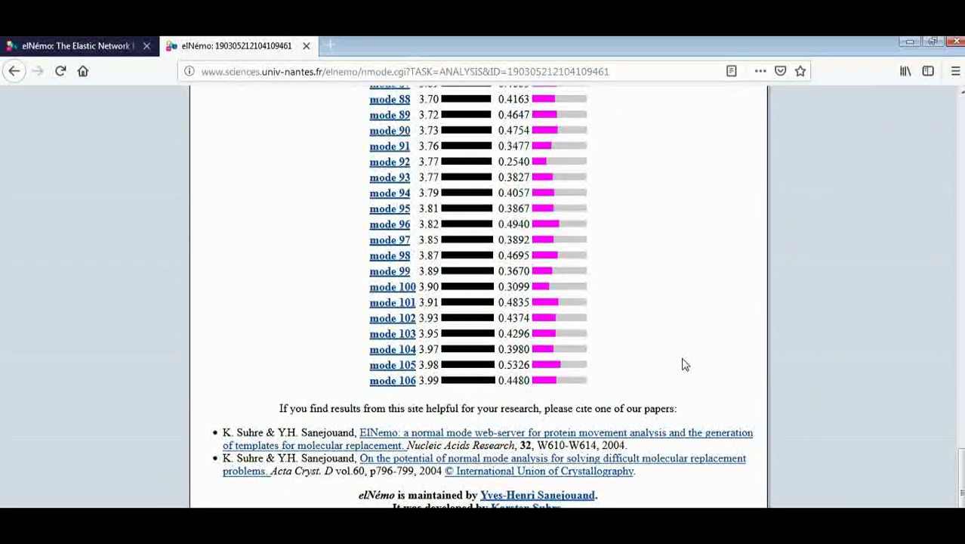
pyautogui.scroll(20, 684, 365)
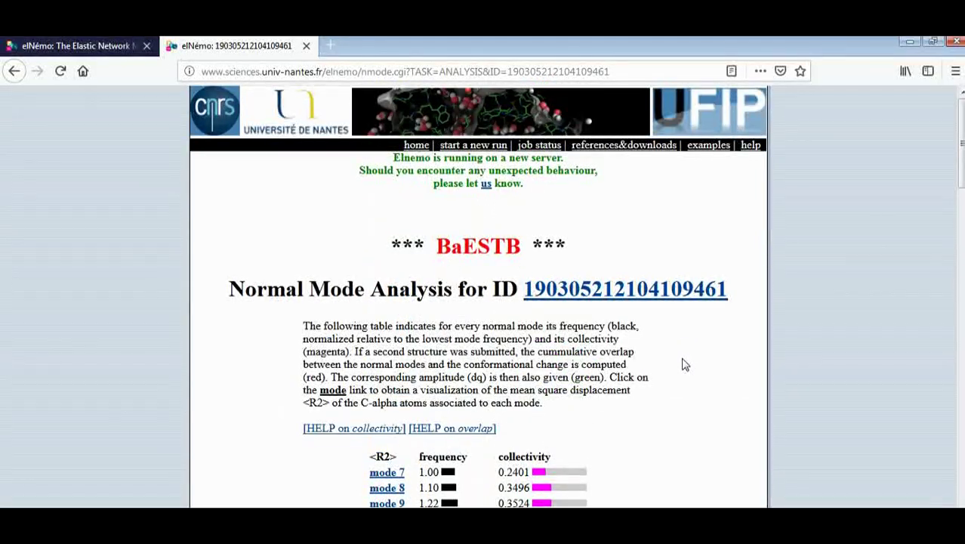